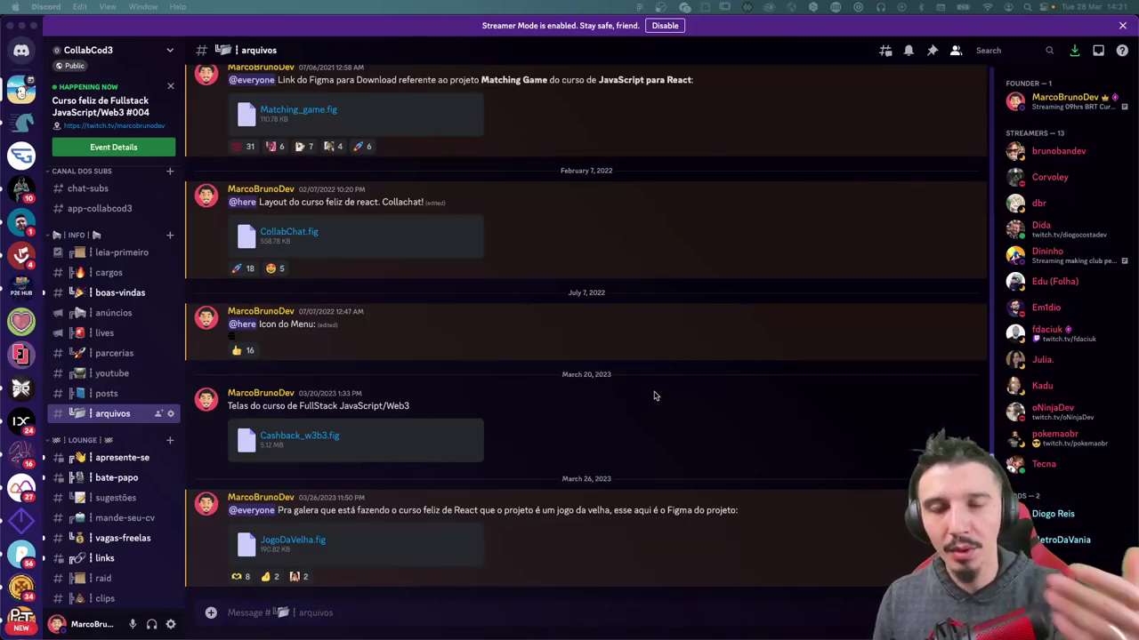
Step: Go to the #arquivos channel in Discord using the quick switcher
{"action": "scroll", "coordinate": [118, 338], "scroll_direction": "up", "scroll_amount": 3}
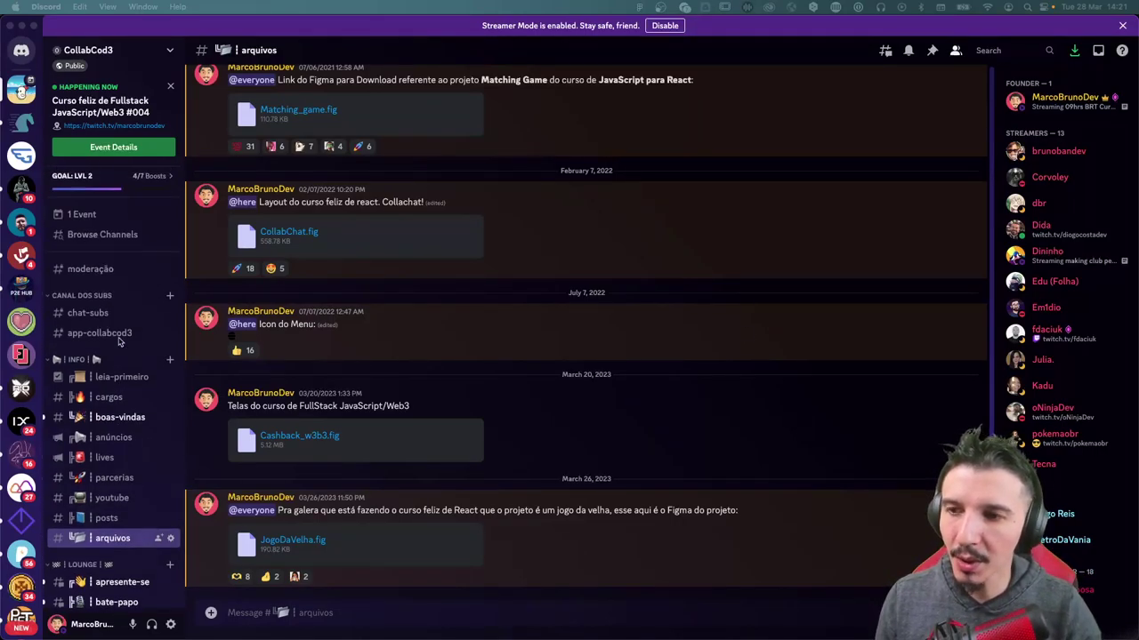
{"action": "scroll", "coordinate": [116, 355], "scroll_direction": "down", "scroll_amount": 3}
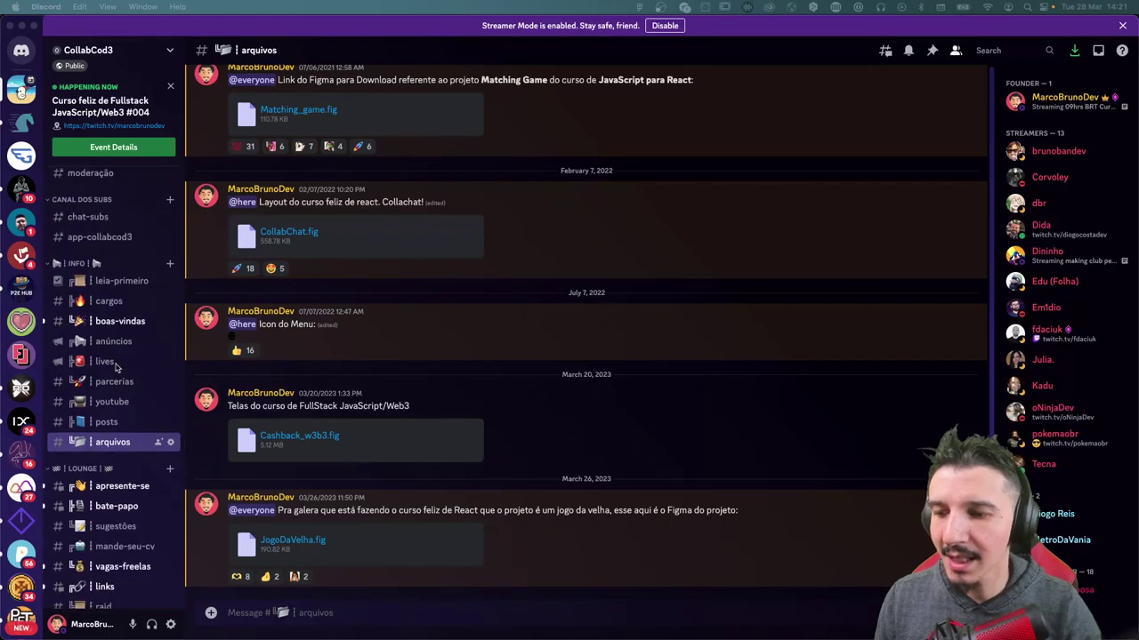
{"action": "left_click", "coordinate": [113, 447]}
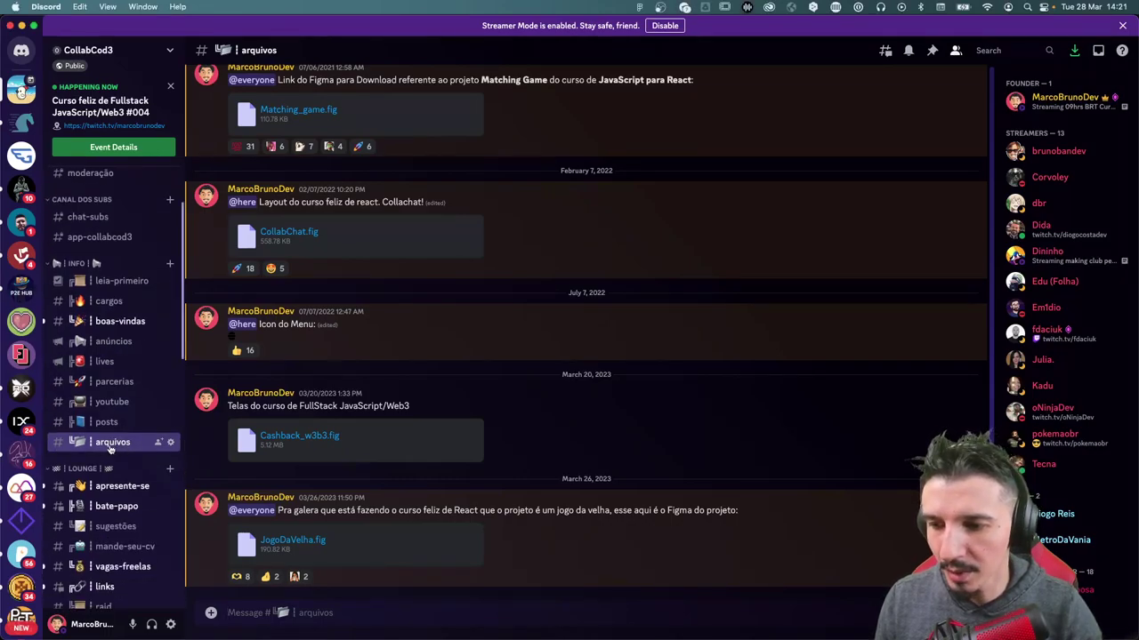
{"action": "key", "text": "super+k"}
{"action": "type", "text": "ar"}
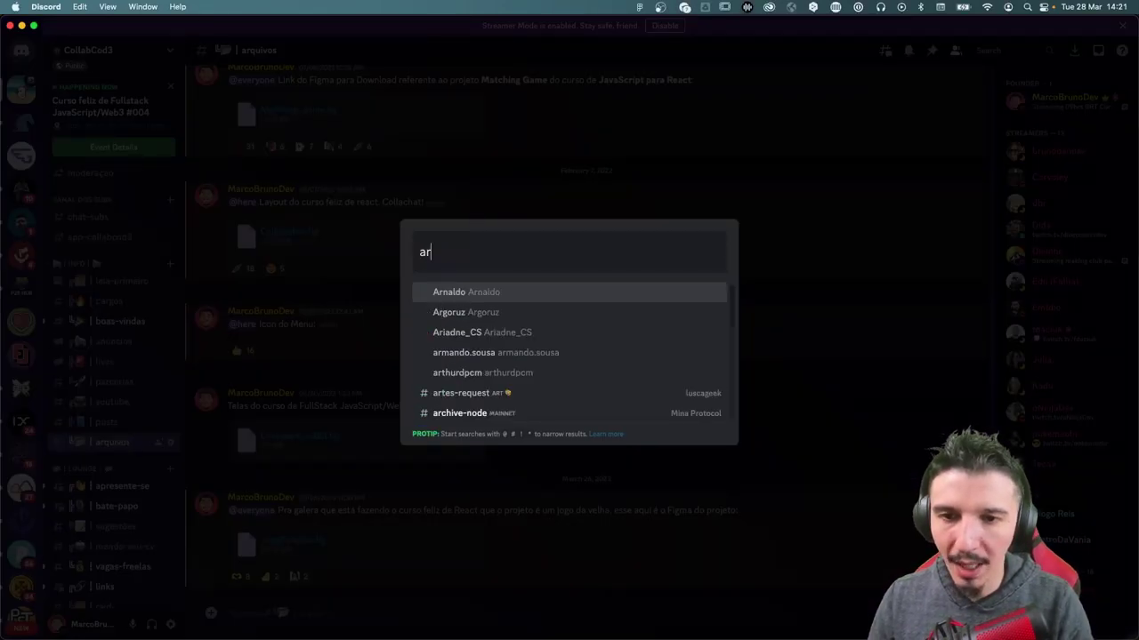
{"action": "type", "text": "quivos"}
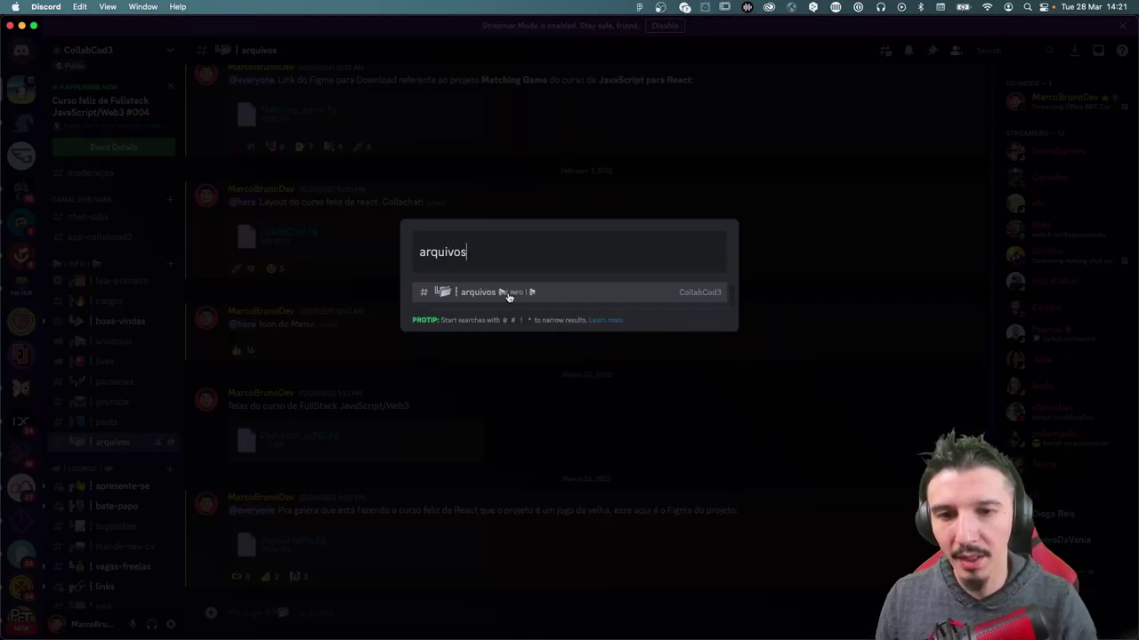
{"action": "left_click", "coordinate": [509, 295]}
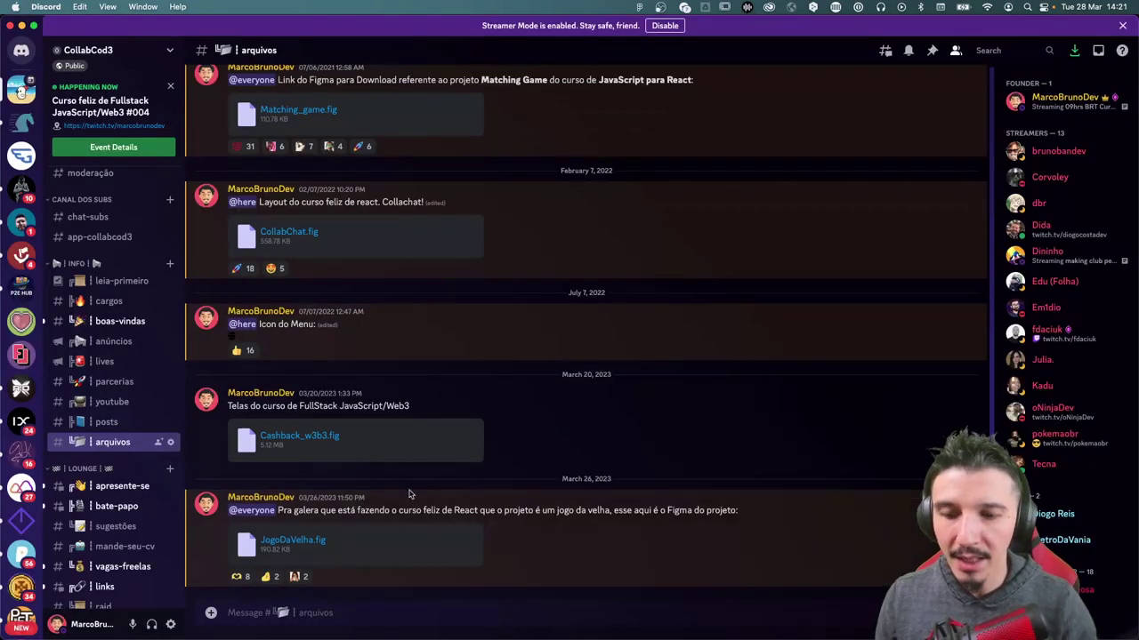
{"action": "mouse_move", "coordinate": [586, 552]}
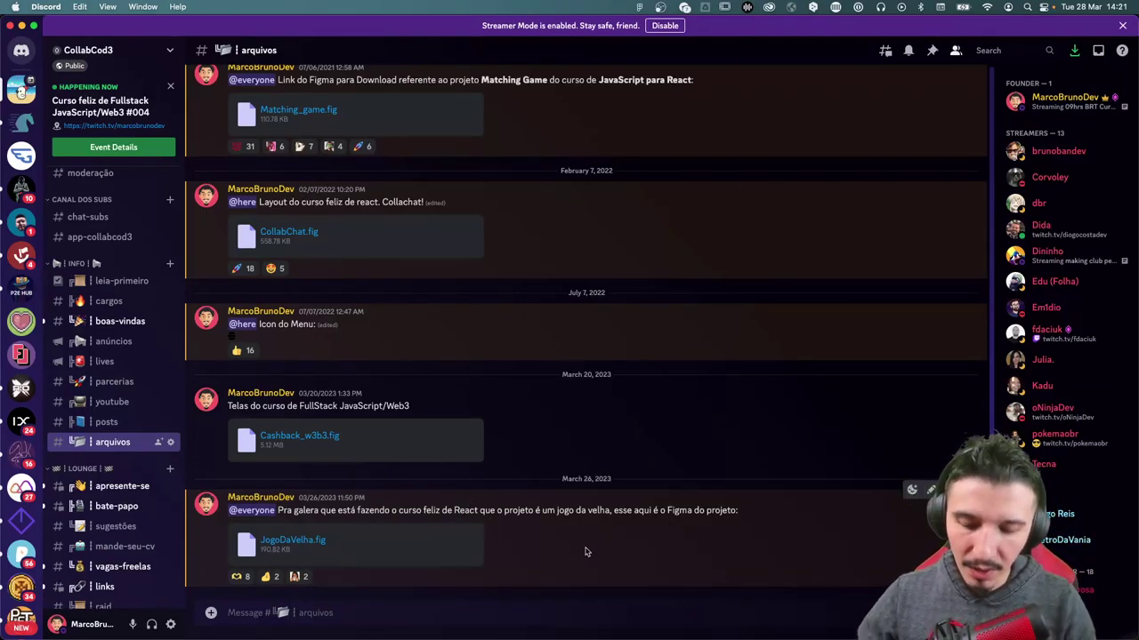
Step: Search #arquivos for 'jogo da velha' and download the JogoDaVelha.fig attachment
{"action": "key", "text": "super+f"}
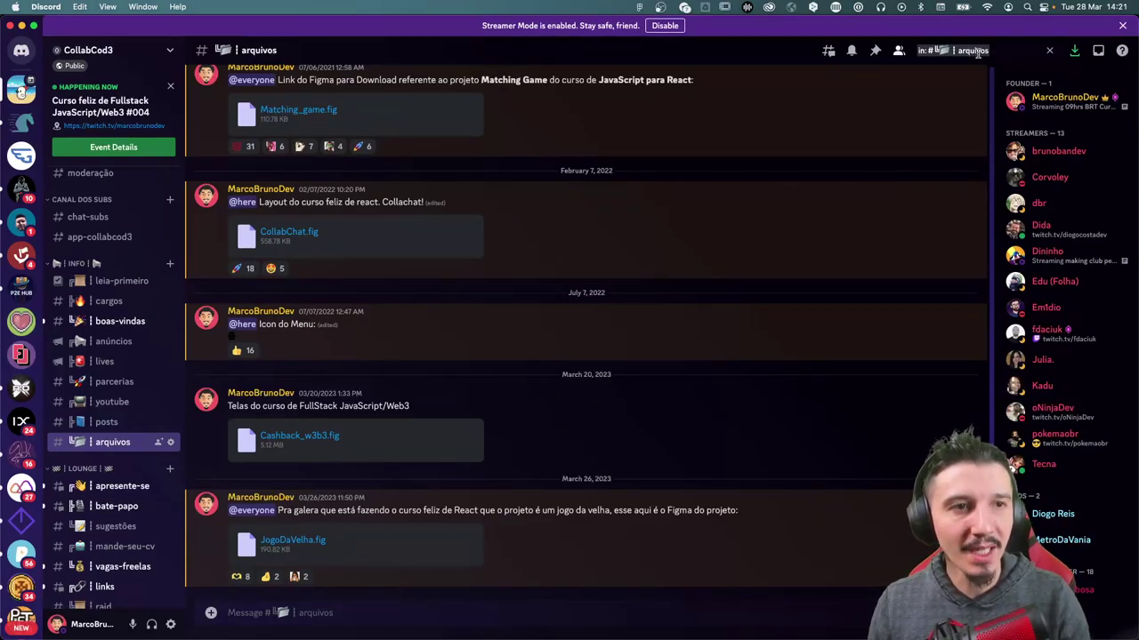
{"action": "type", "text": "jogo d"}
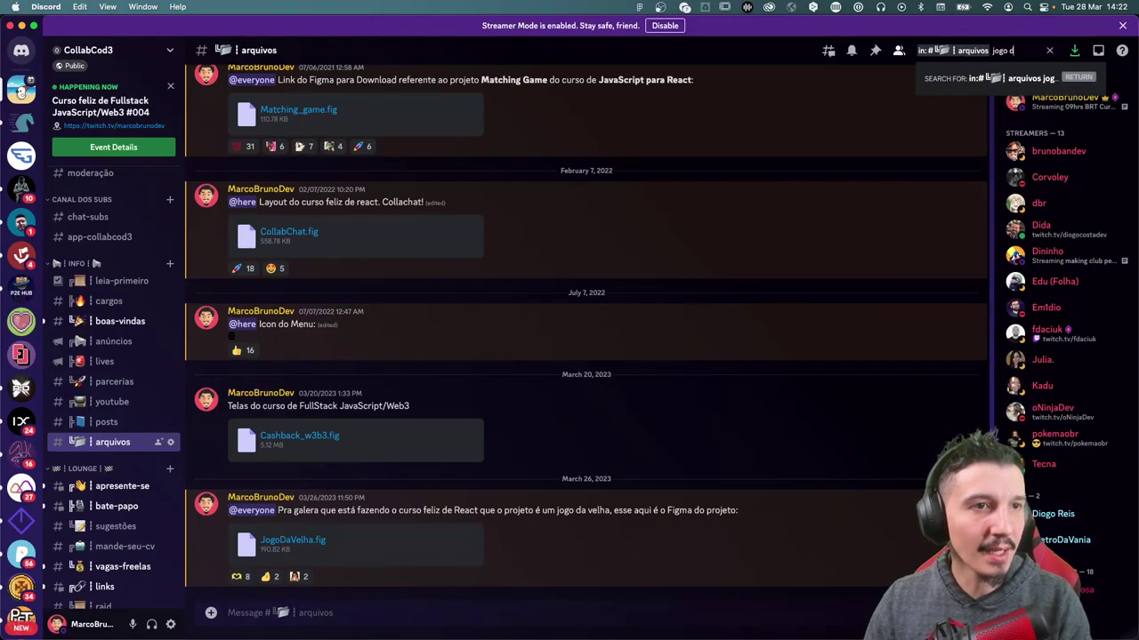
{"action": "type", "text": "a velha"}
{"action": "key", "text": "Return"}
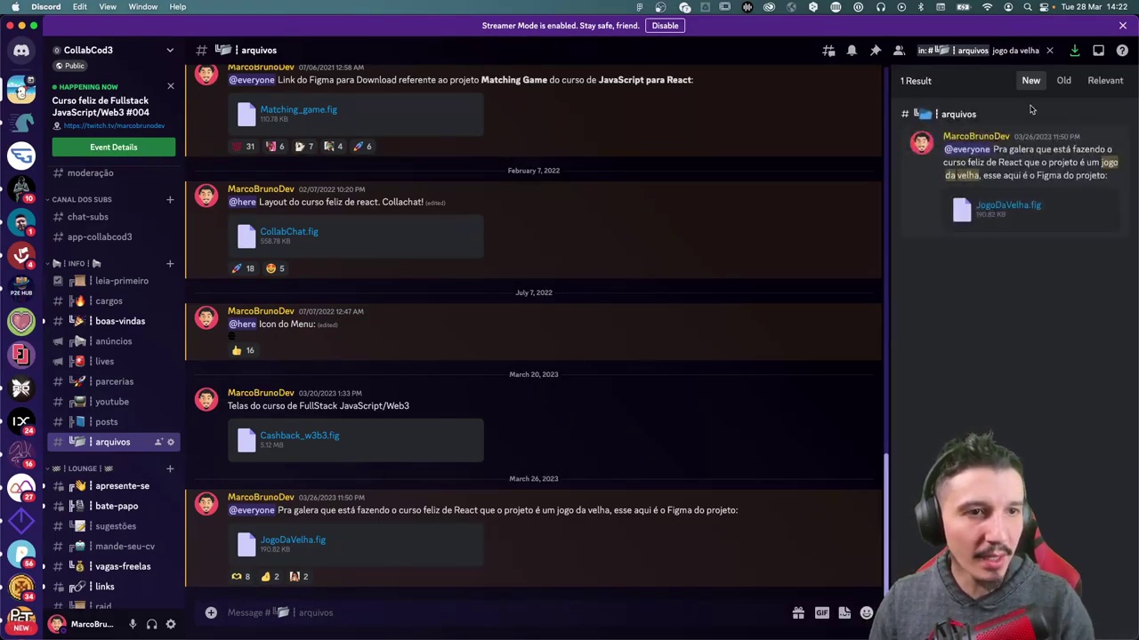
{"action": "left_click", "coordinate": [1029, 209]}
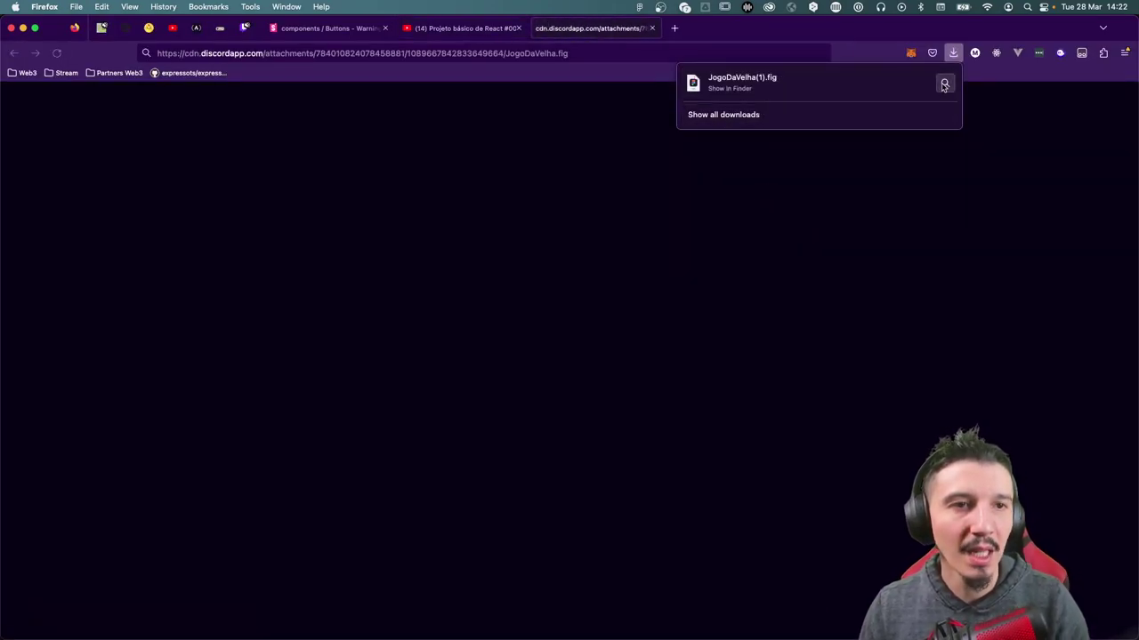
{"action": "key", "text": "super+Tab"}
{"action": "key", "text": "super+Tab"}
{"action": "key", "text": "super+Tab"}
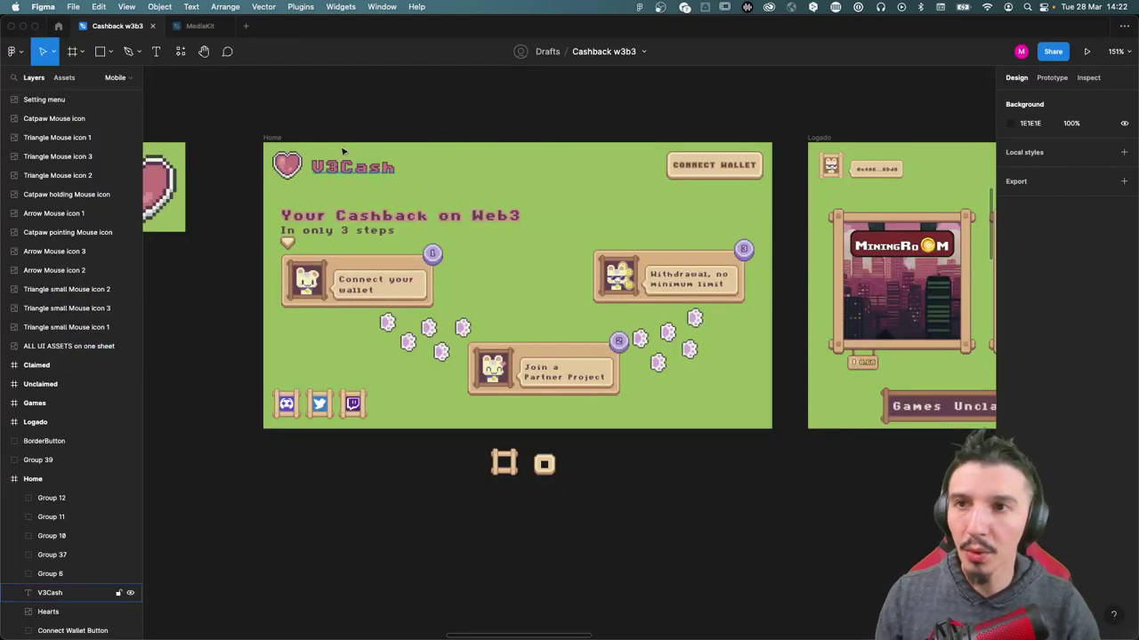
Step: Import JogoDaVelha(1).fig from Downloads into Figma as a new draft
{"action": "left_click", "coordinate": [58, 26]}
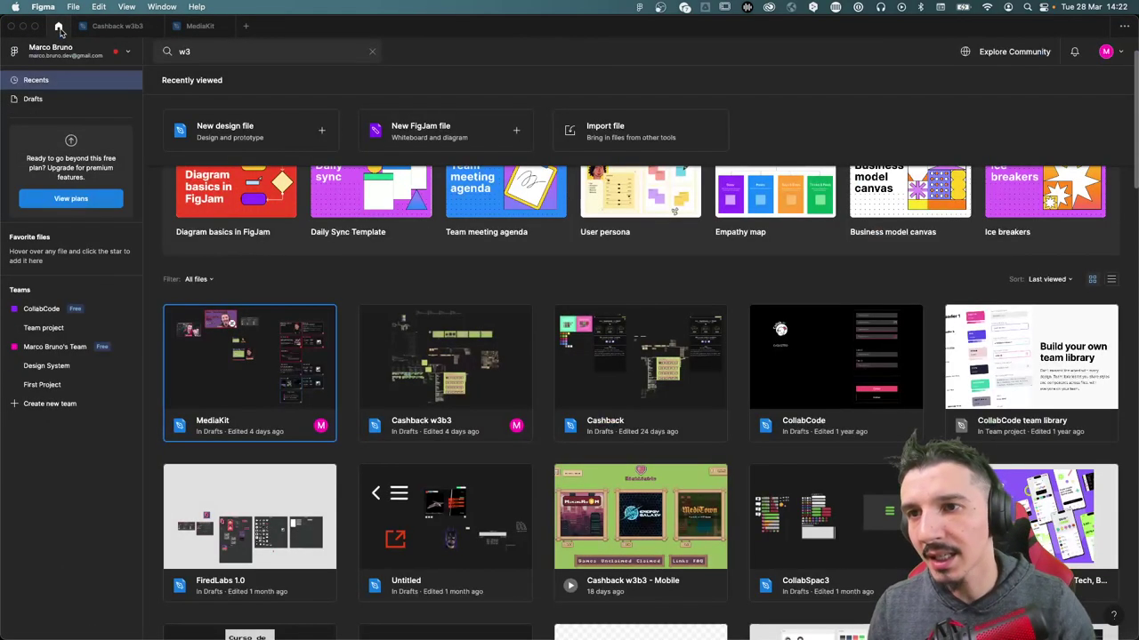
{"action": "left_click", "coordinate": [623, 136]}
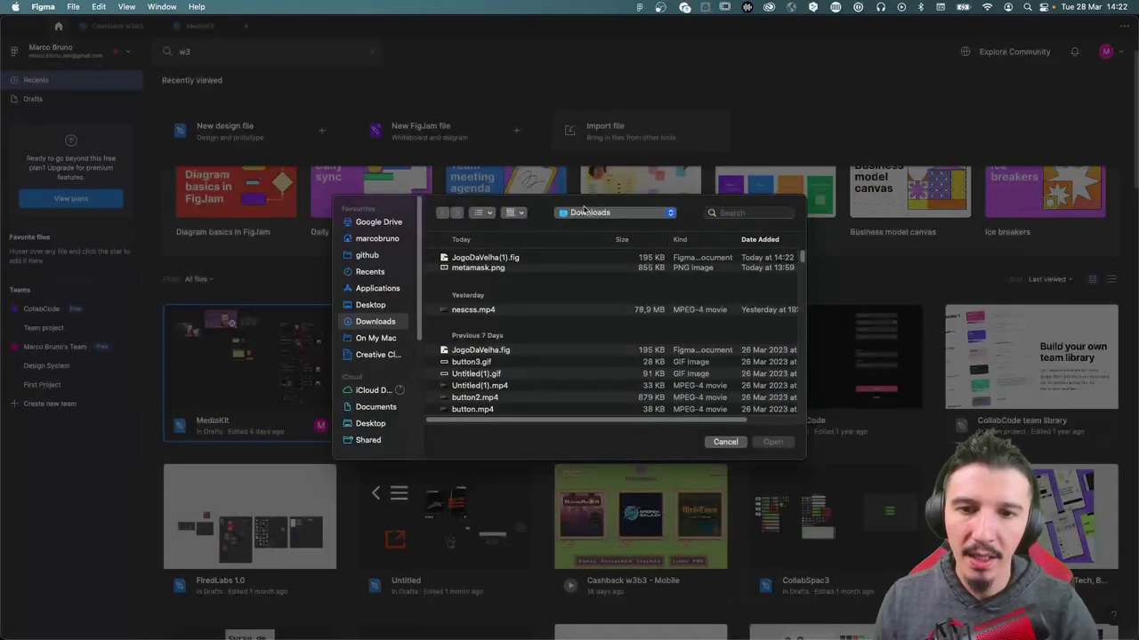
{"action": "left_click", "coordinate": [532, 259]}
{"action": "left_click", "coordinate": [772, 441]}
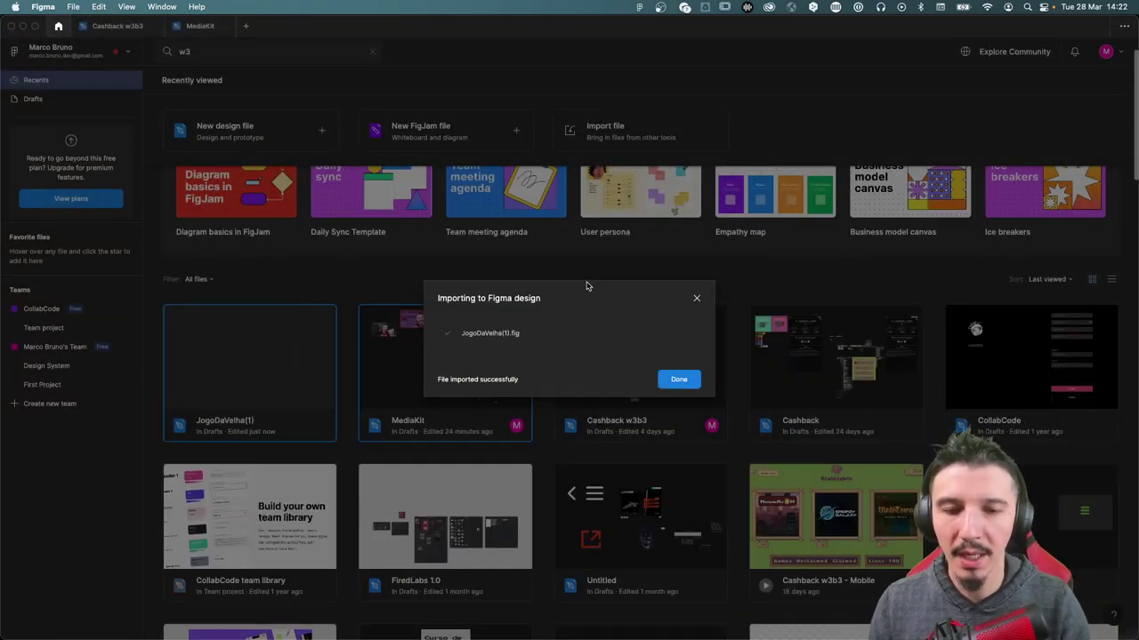
{"action": "left_click", "coordinate": [678, 380]}
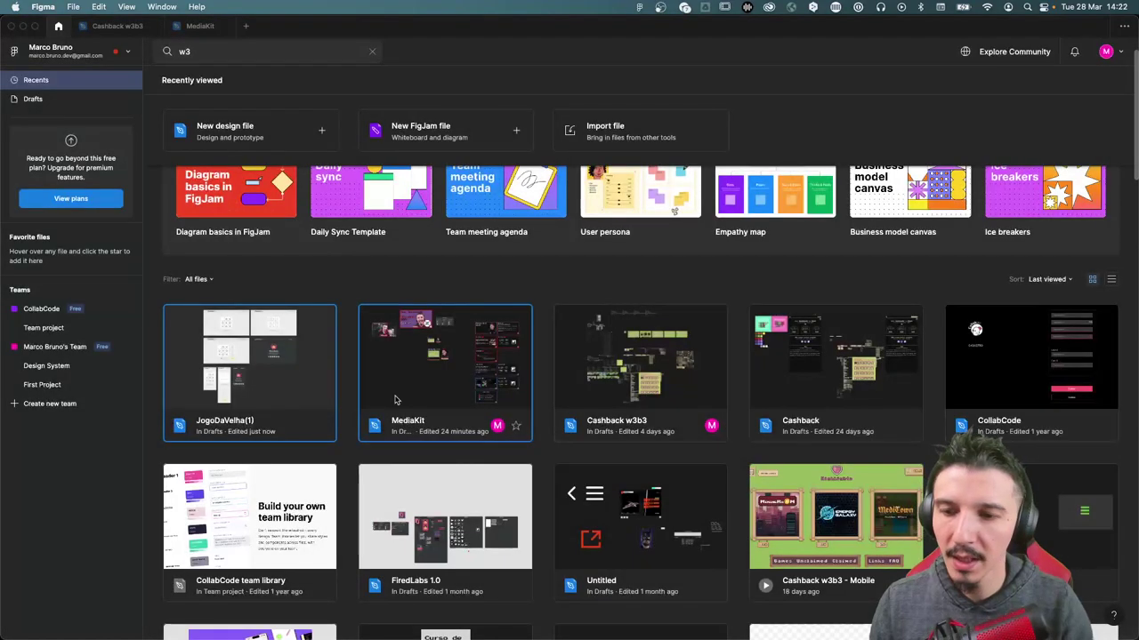
Step: Open the JogoDaVelha(1) design and inspect the logo, Nav bar and board cell sizes
{"action": "double_click", "coordinate": [300, 400]}
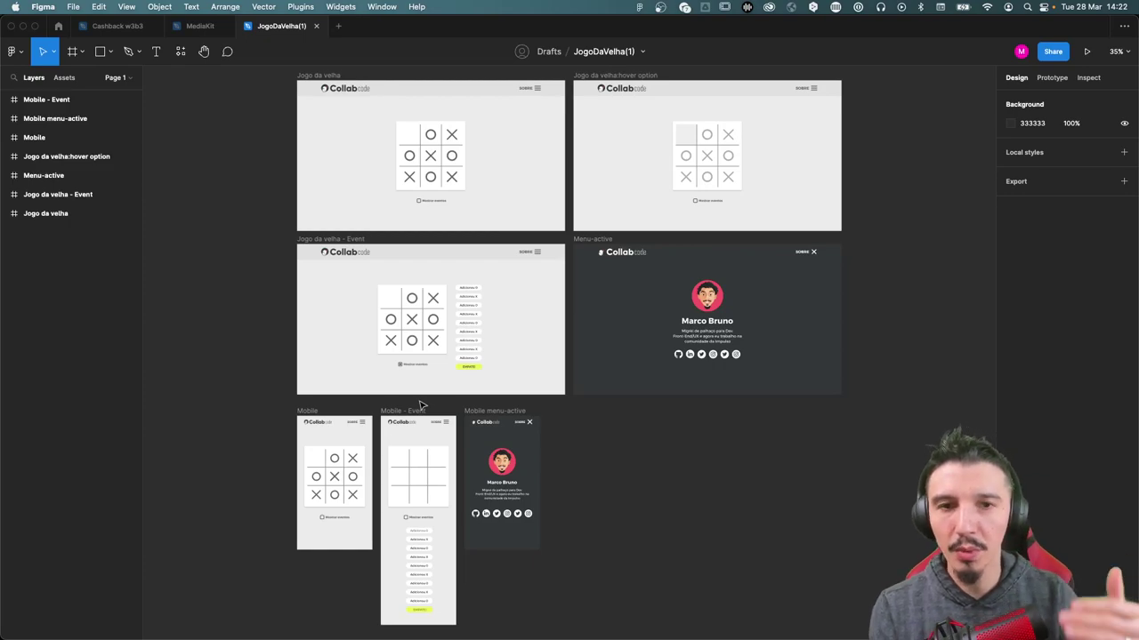
{"action": "left_click", "coordinate": [345, 252]}
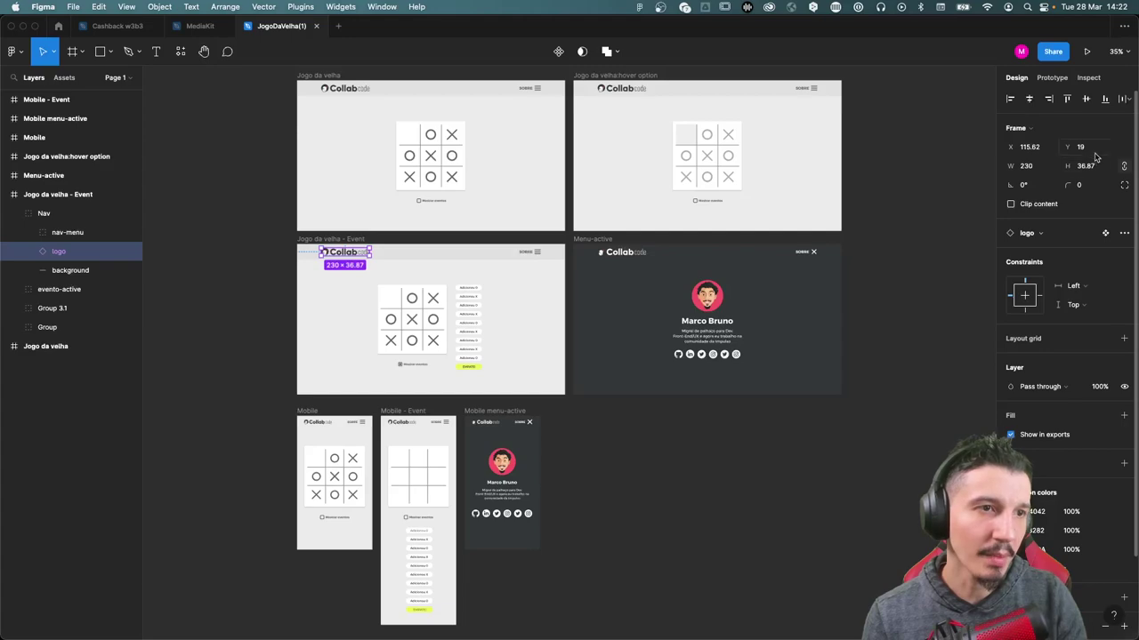
{"action": "left_click", "coordinate": [1087, 77]}
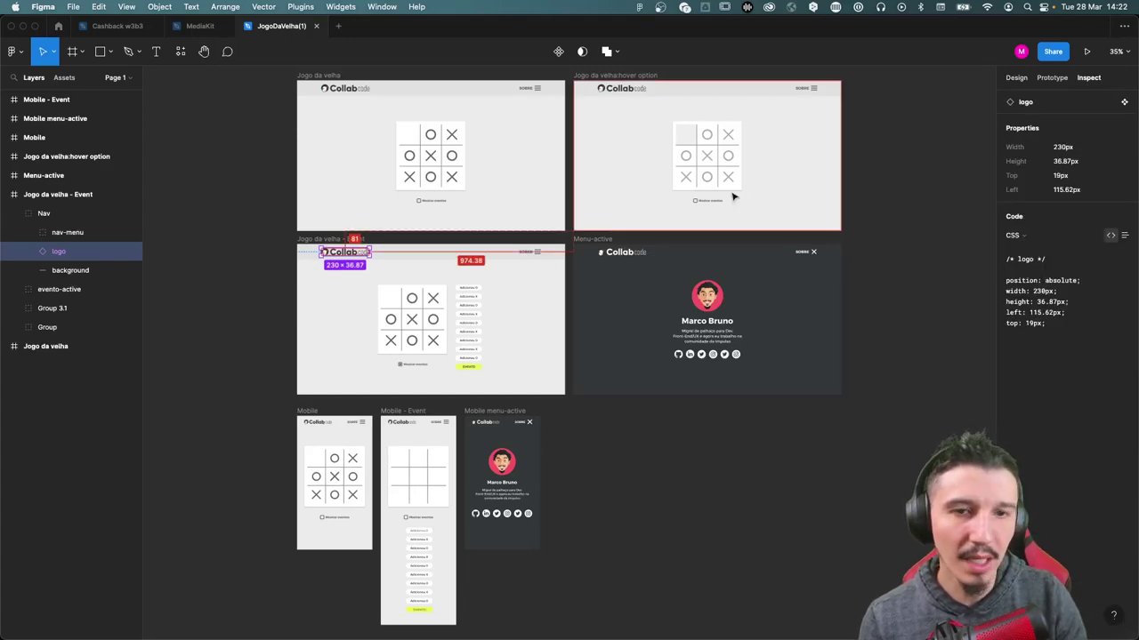
{"action": "left_click", "coordinate": [358, 96]}
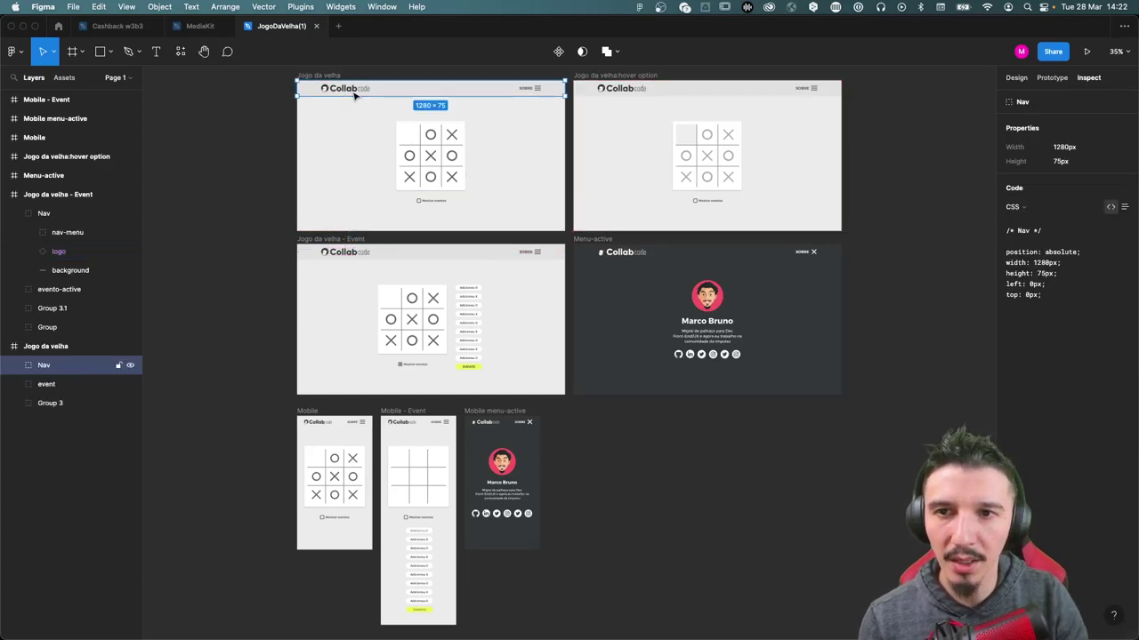
{"action": "double_click", "coordinate": [440, 166]}
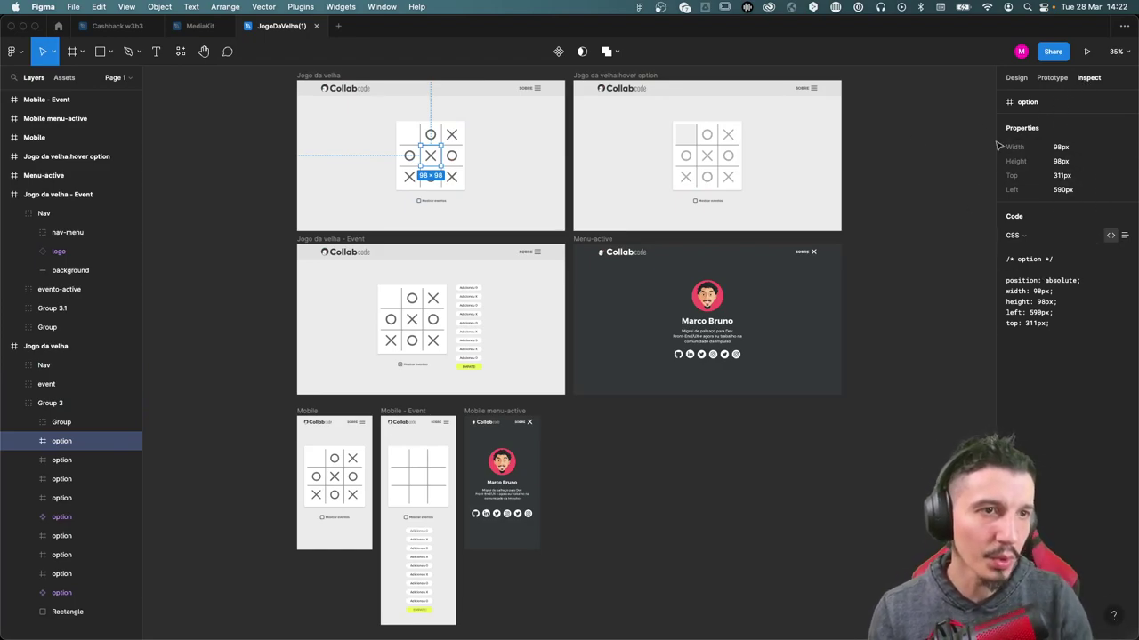
Step: In the Design panel, select the logo inside the Nav group and reveal its Export settings
{"action": "left_click", "coordinate": [1017, 78]}
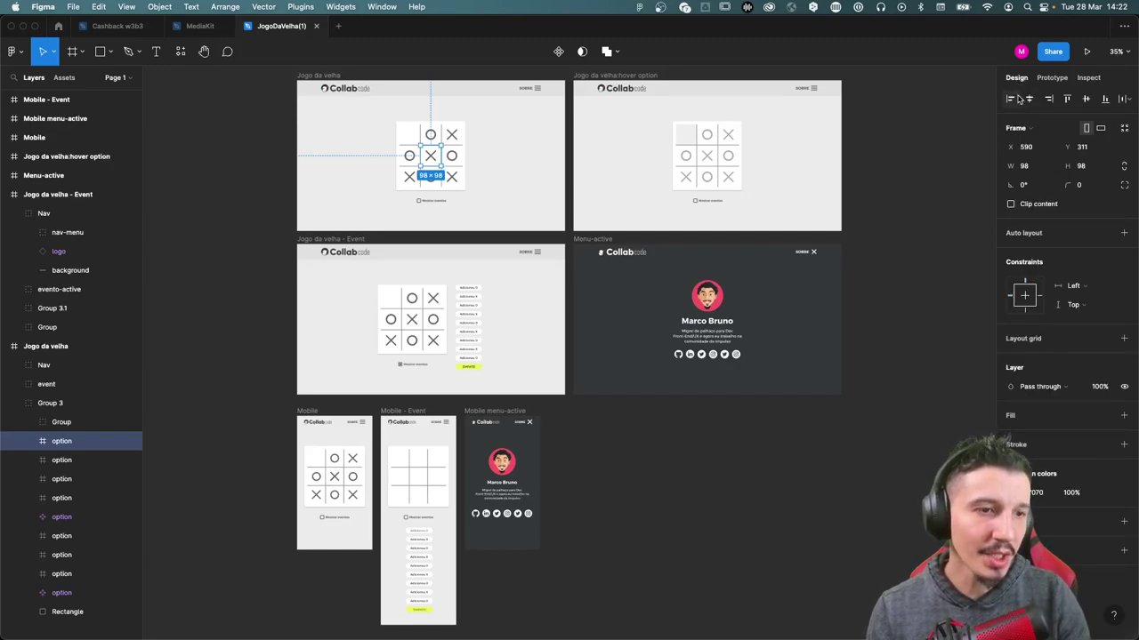
{"action": "left_click", "coordinate": [337, 255]}
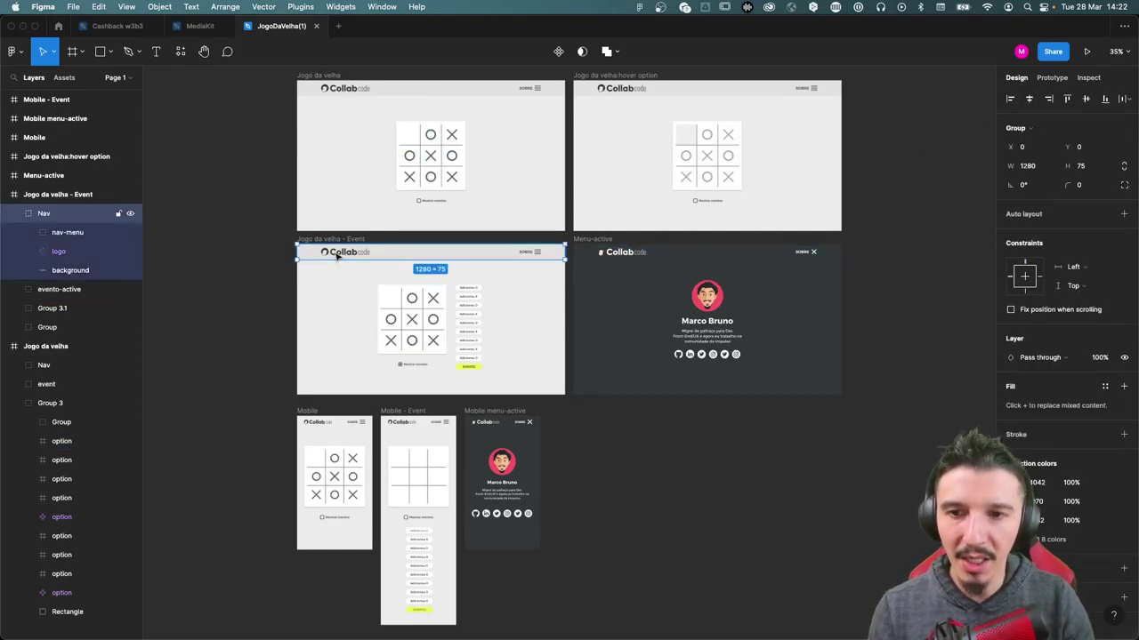
{"action": "left_click", "coordinate": [331, 257]}
{"action": "scroll", "coordinate": [1045, 498], "scroll_direction": "down", "scroll_amount": 5}
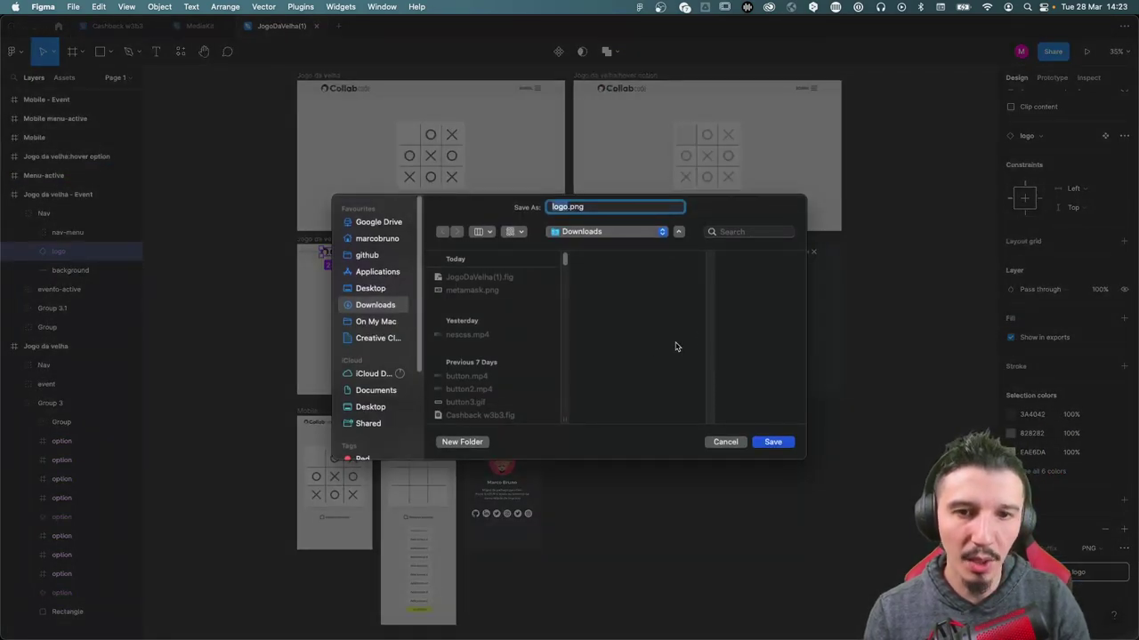
Step: Export the Collab logo as a PNG saved as logo.png in Downloads
{"action": "left_click", "coordinate": [773, 442]}
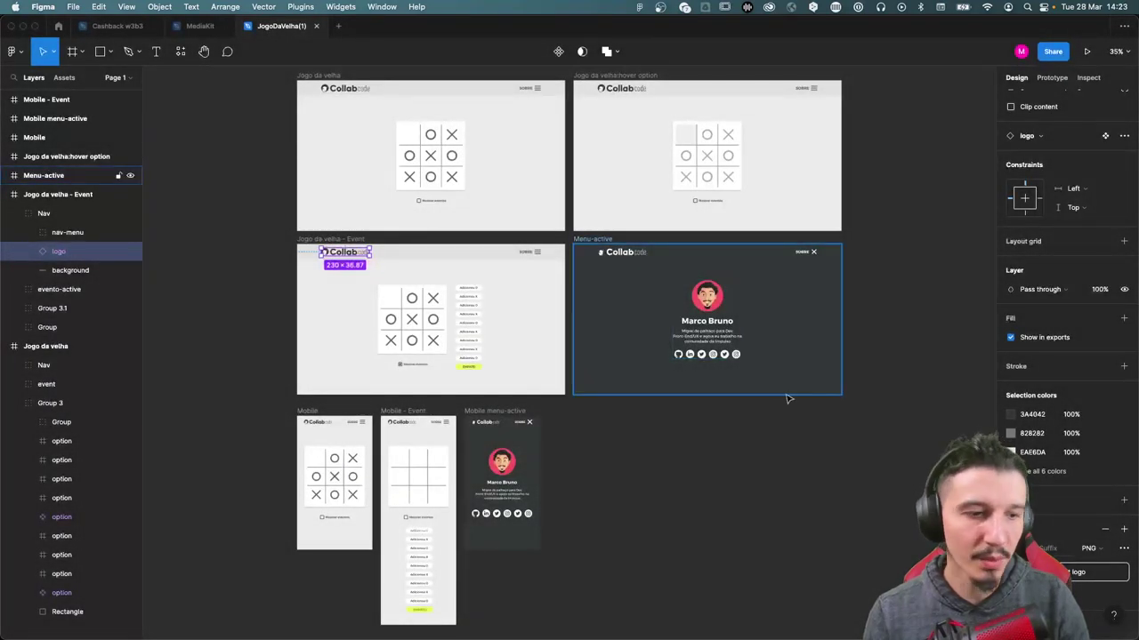
{"action": "key", "text": "super+Tab"}
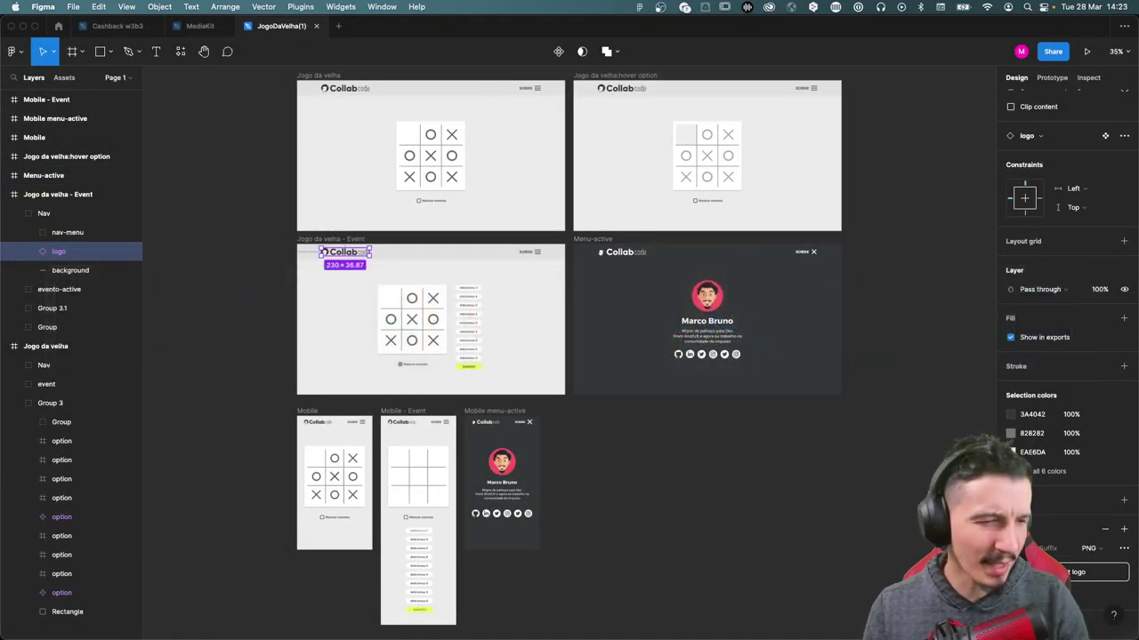
{"action": "left_click", "coordinate": [1081, 572]}
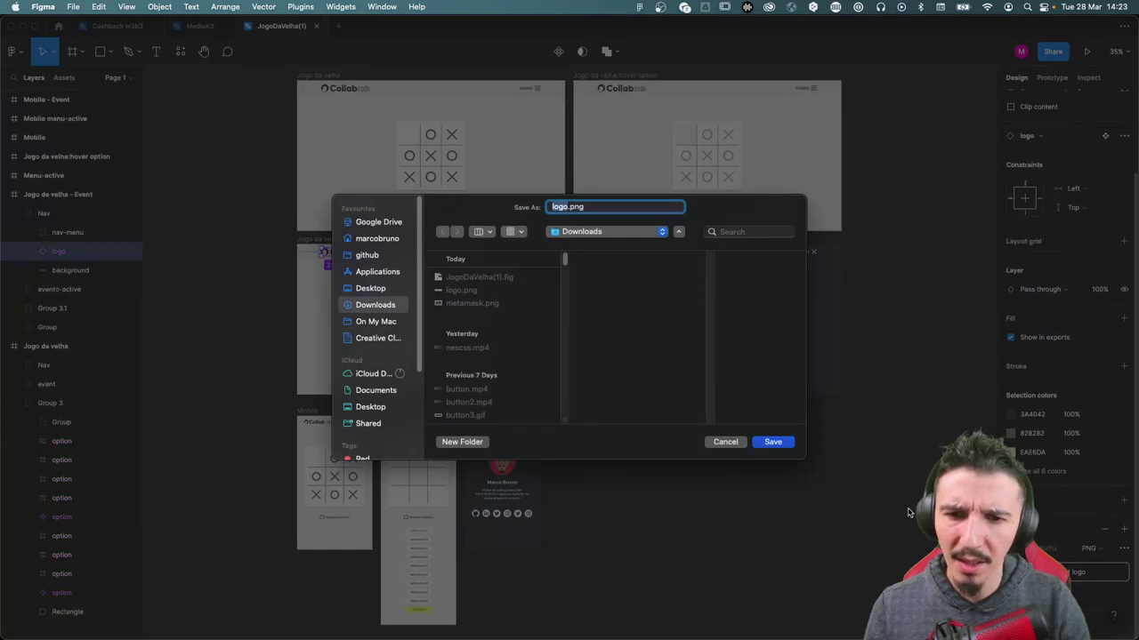
{"action": "key", "text": "super+Tab"}
Step: Confirm logo.png is in Downloads, preview it enlarged, then close Preview and Finder
{"action": "key", "text": "super+Tab"}
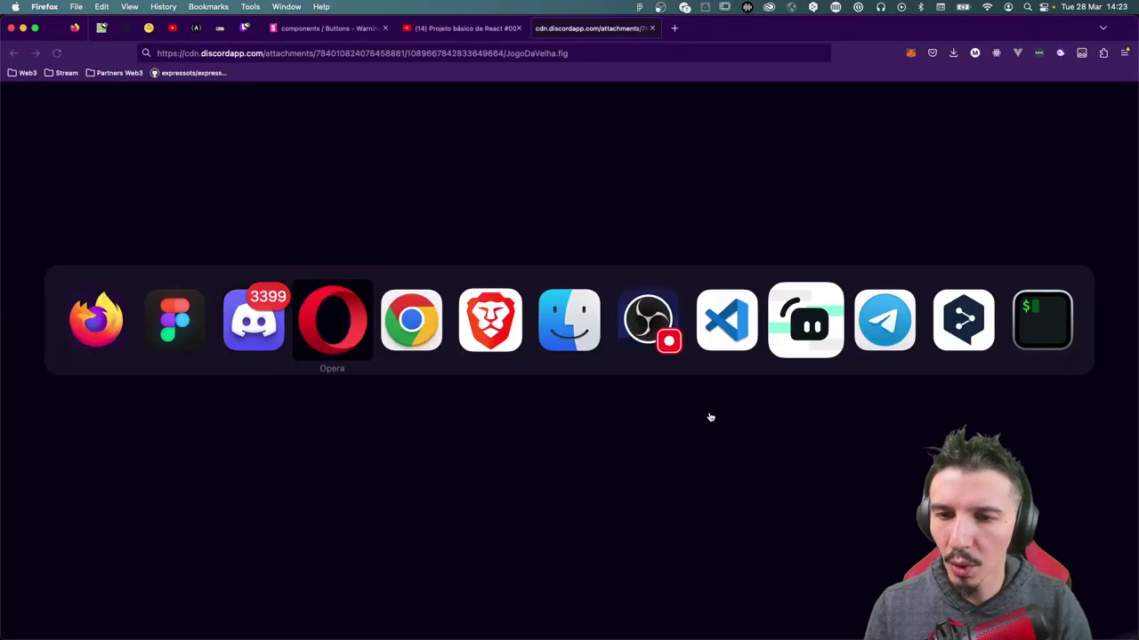
{"action": "key", "text": "super+Tab"}
{"action": "key", "text": "super+Tab"}
{"action": "key", "text": "super+Tab"}
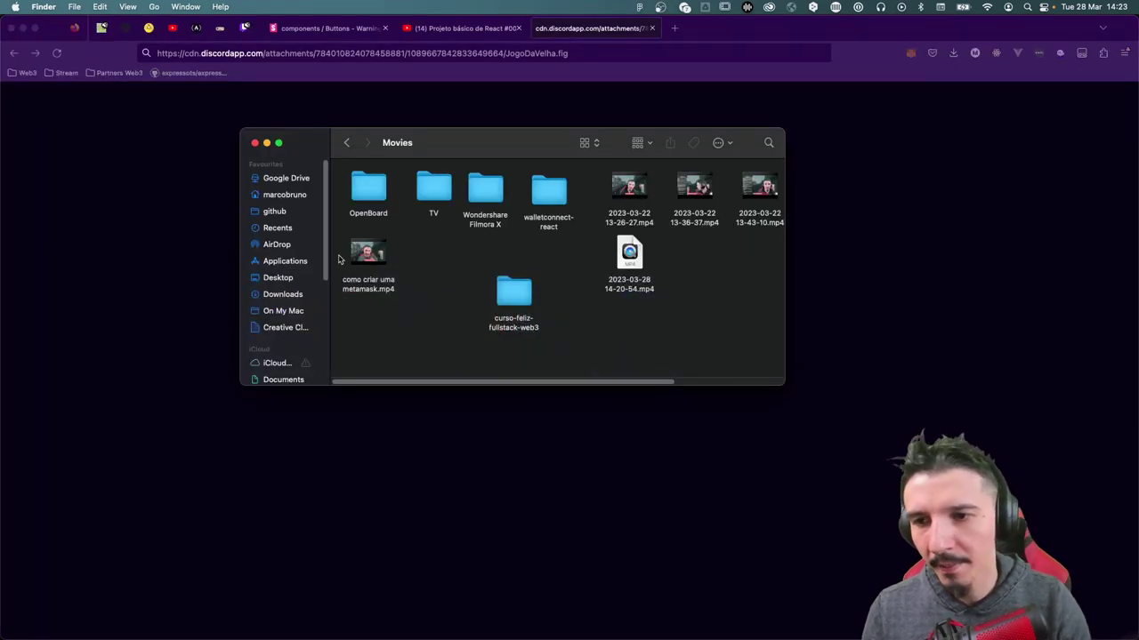
{"action": "left_click", "coordinate": [292, 296]}
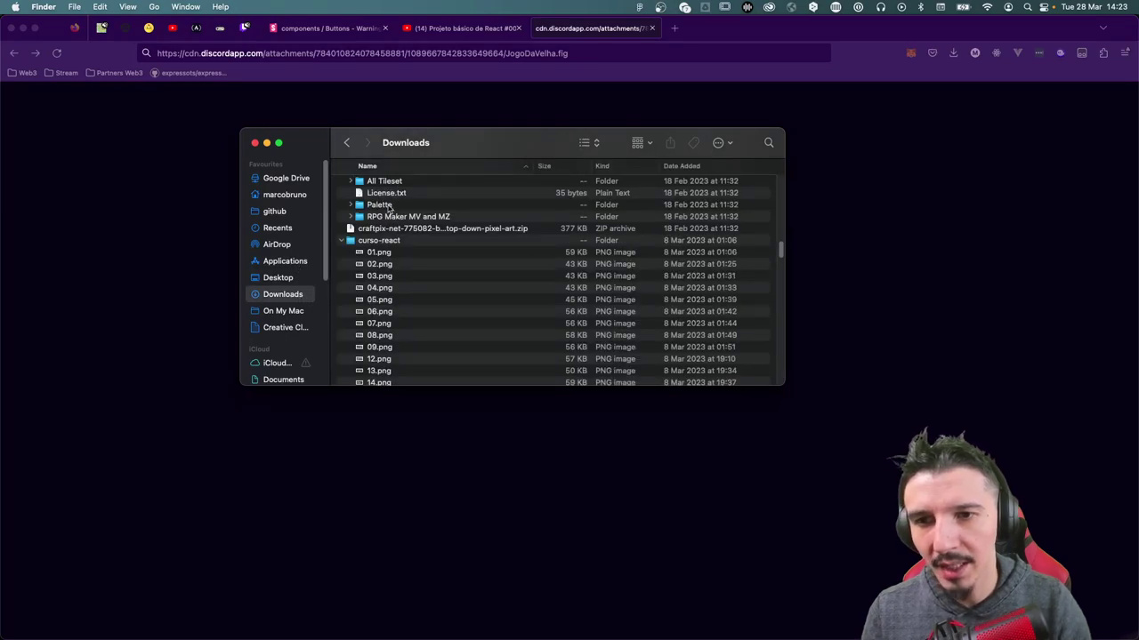
{"action": "scroll", "coordinate": [389, 207], "scroll_direction": "up", "scroll_amount": 10}
{"action": "scroll", "coordinate": [397, 219], "scroll_direction": "up", "scroll_amount": 5}
{"action": "left_click", "coordinate": [487, 185]}
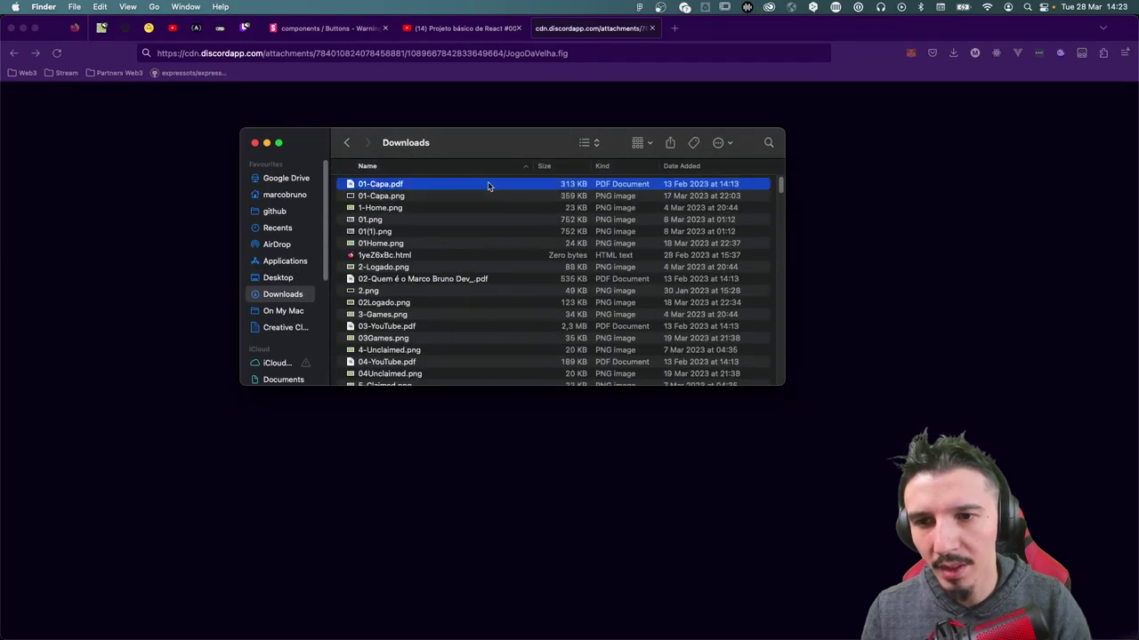
{"action": "type", "text": "logo"}
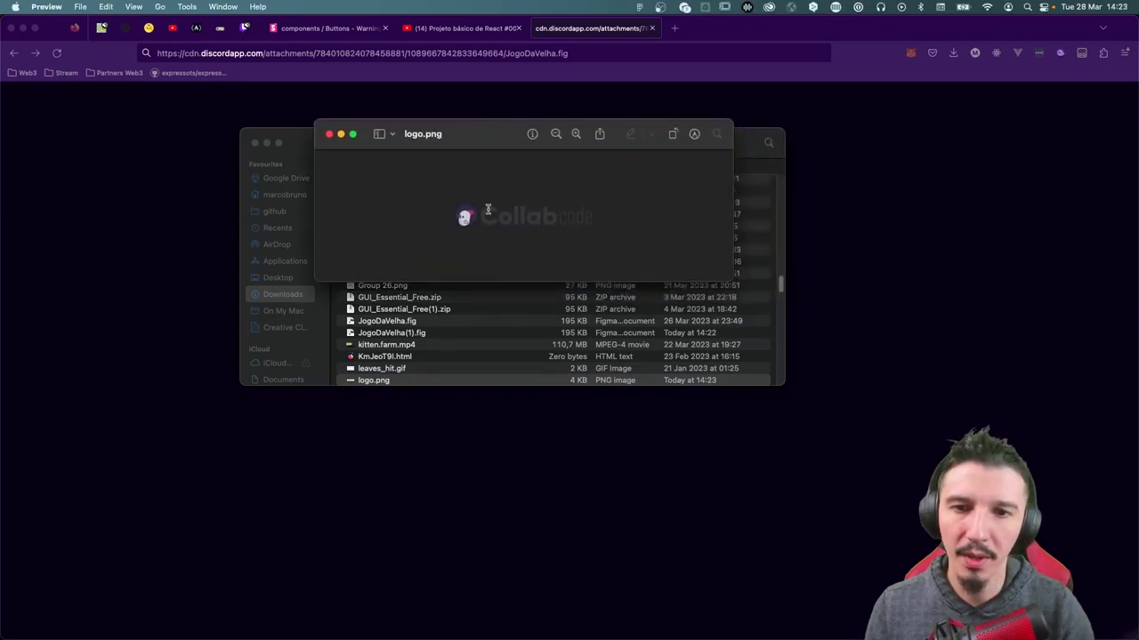
{"action": "left_click", "coordinate": [577, 134]}
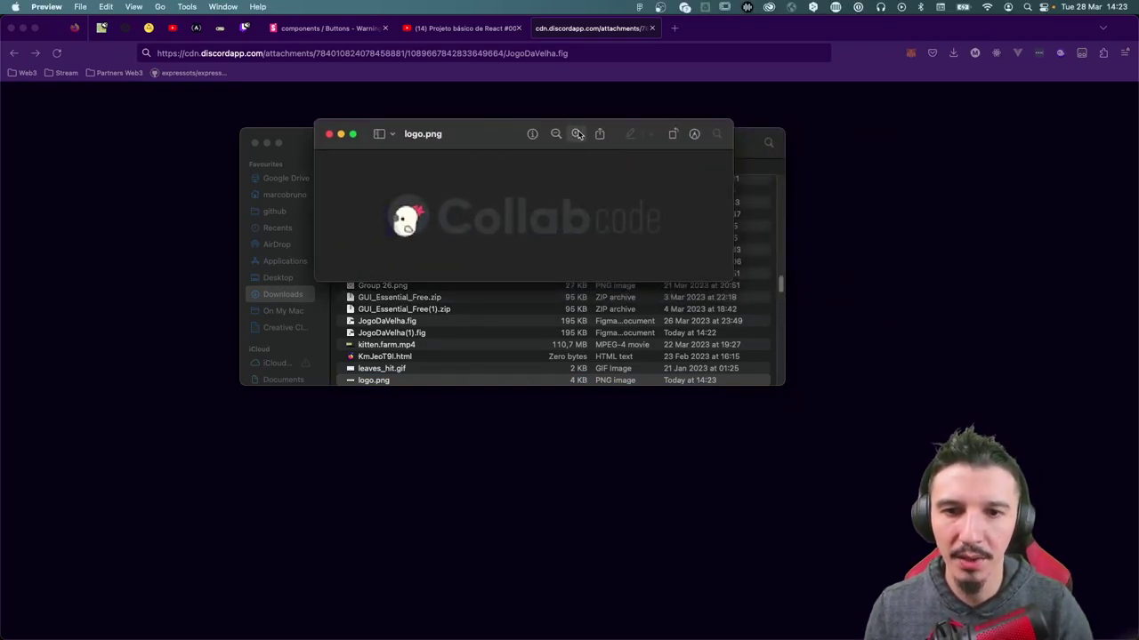
{"action": "left_click", "coordinate": [329, 134]}
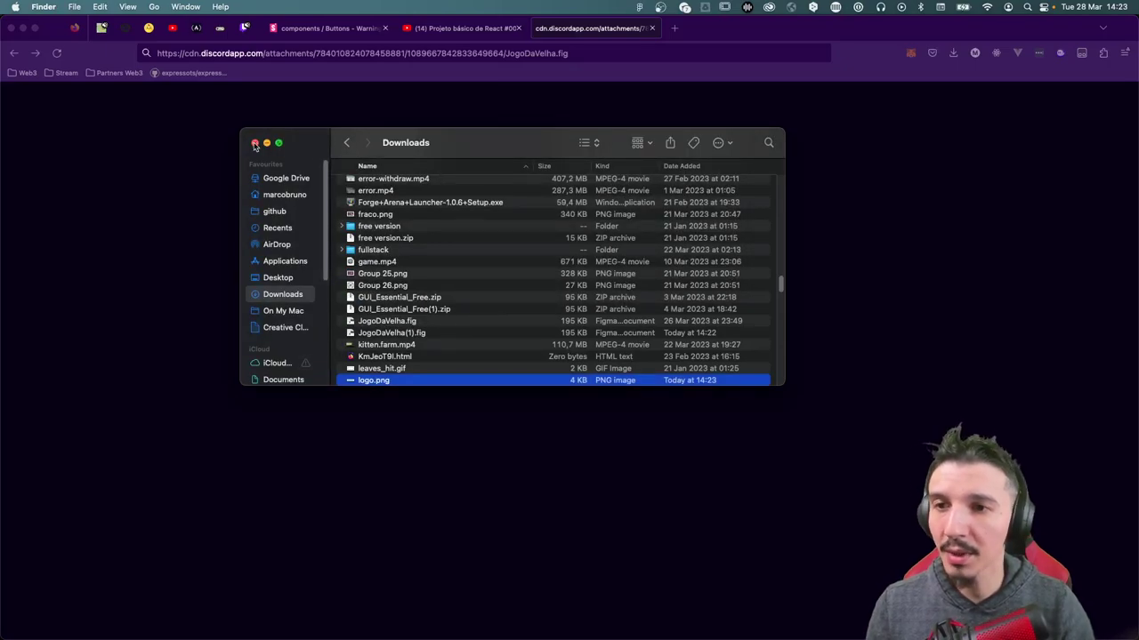
{"action": "left_click", "coordinate": [254, 144]}
{"action": "key", "text": "super+Tab"}
{"action": "key", "text": "super+Tab"}
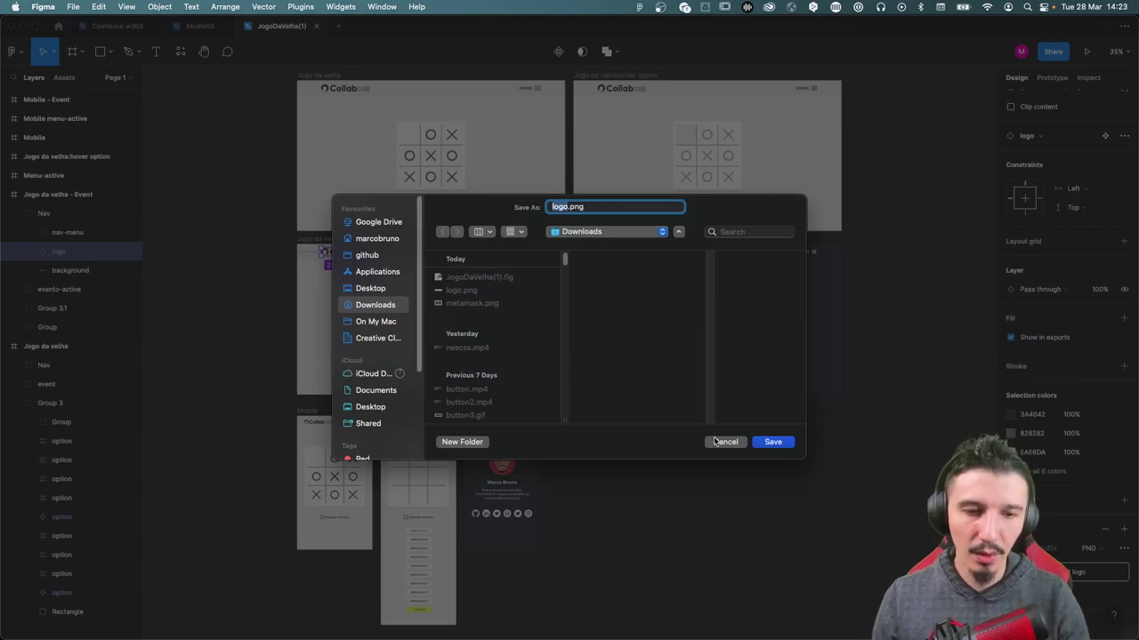
Step: Cancel the reopened Save As dialog to return to the JogoDaVelha canvas
{"action": "left_click", "coordinate": [716, 443]}
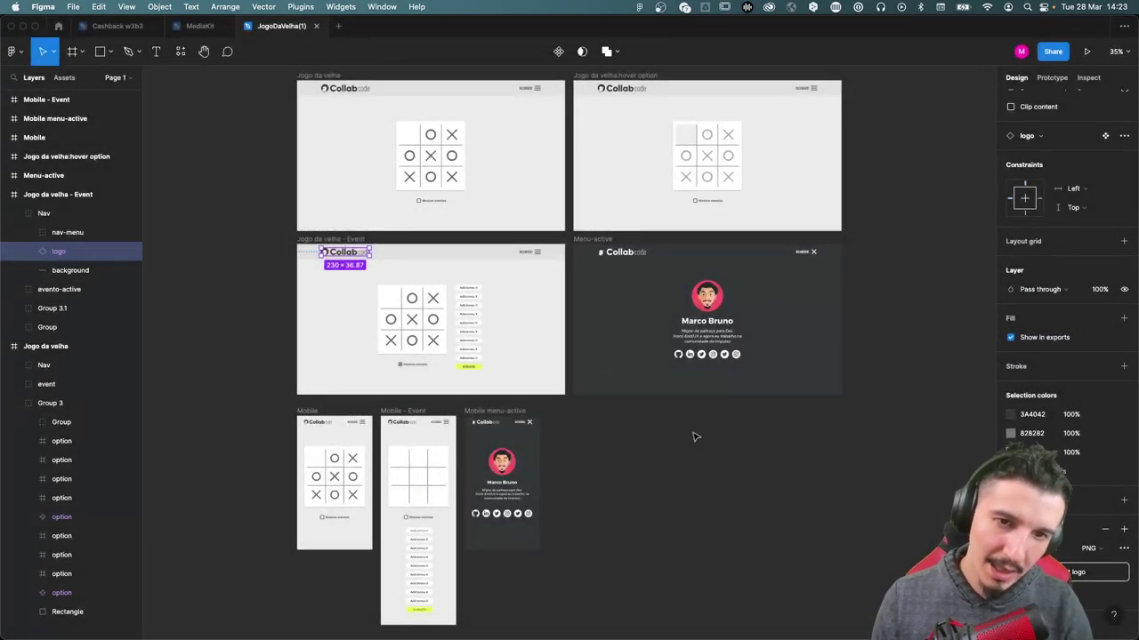